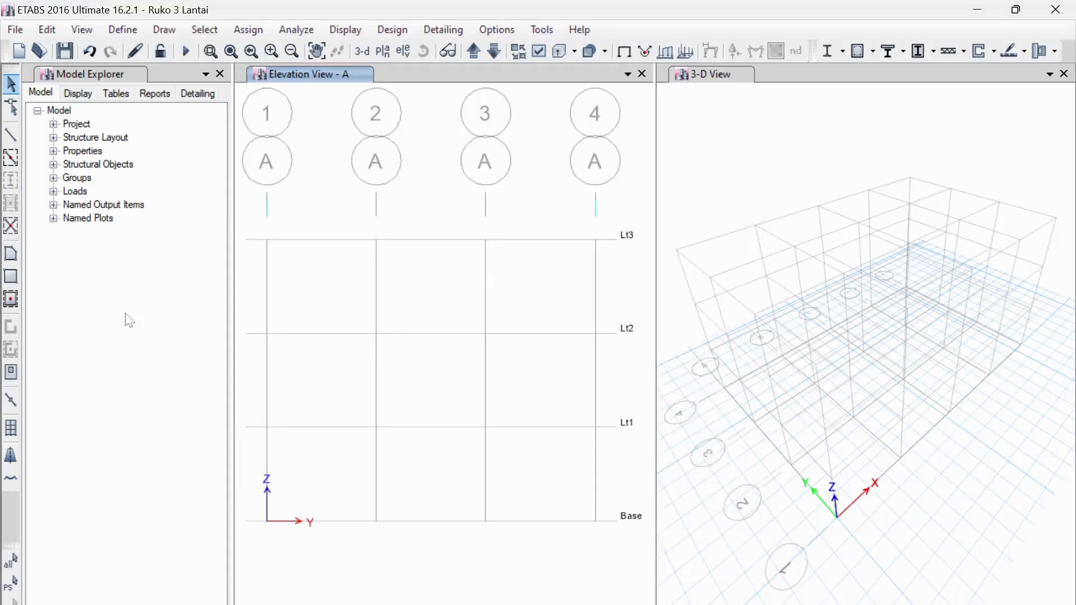
Draw Kolom K1 (400x400) frame columns from Base to Lt1 at grids 1 and 2 on elevation A.
left_click(11, 140)
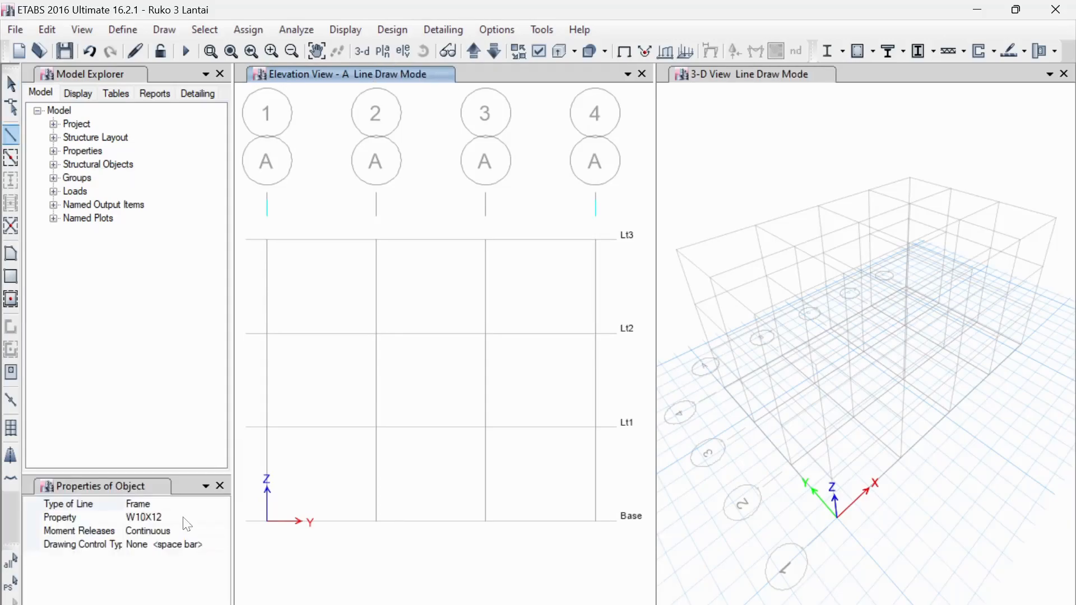
left_click(223, 518)
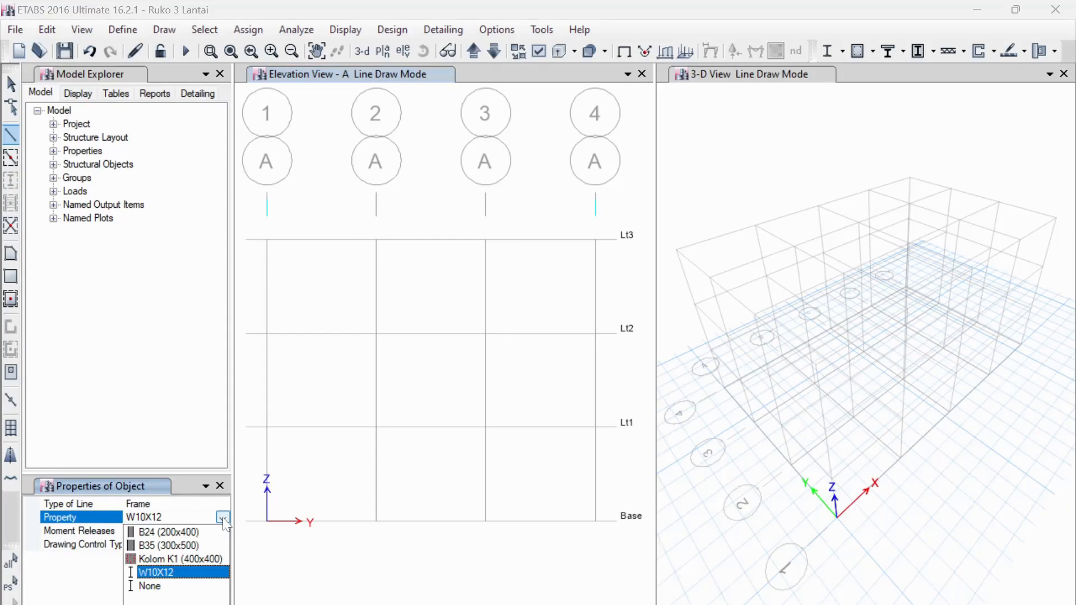
left_click(196, 561)
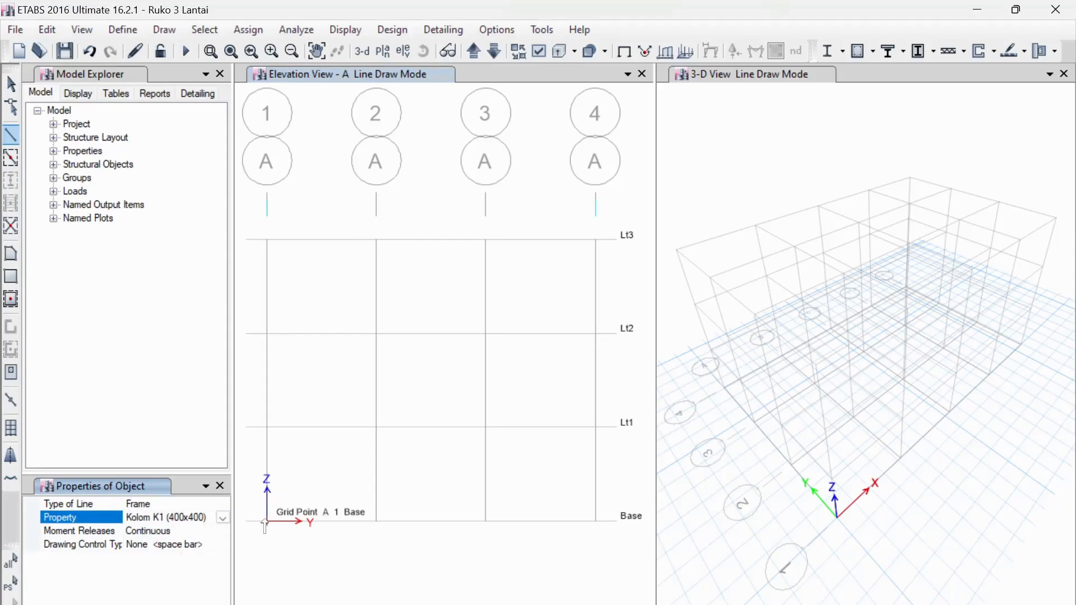
left_click(265, 526)
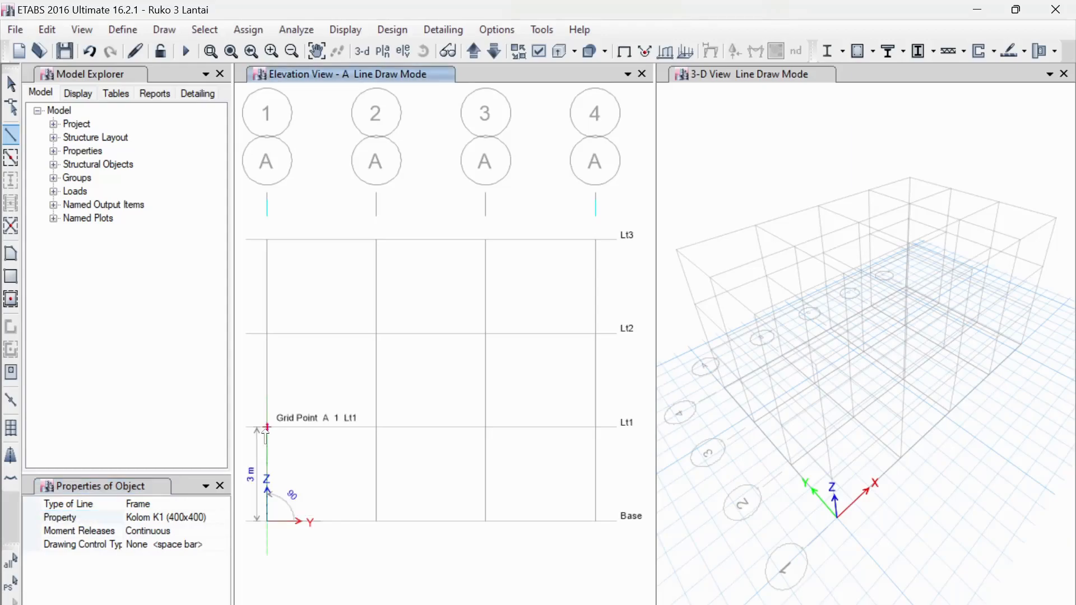
double_click(266, 428)
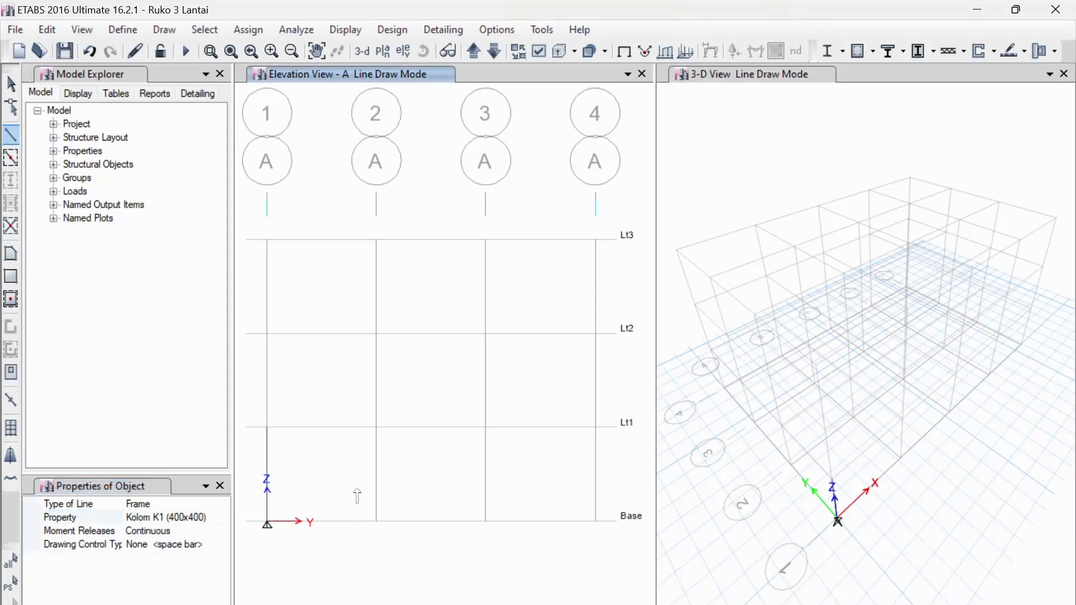
left_click(377, 523)
double_click(381, 436)
left_click(443, 463)
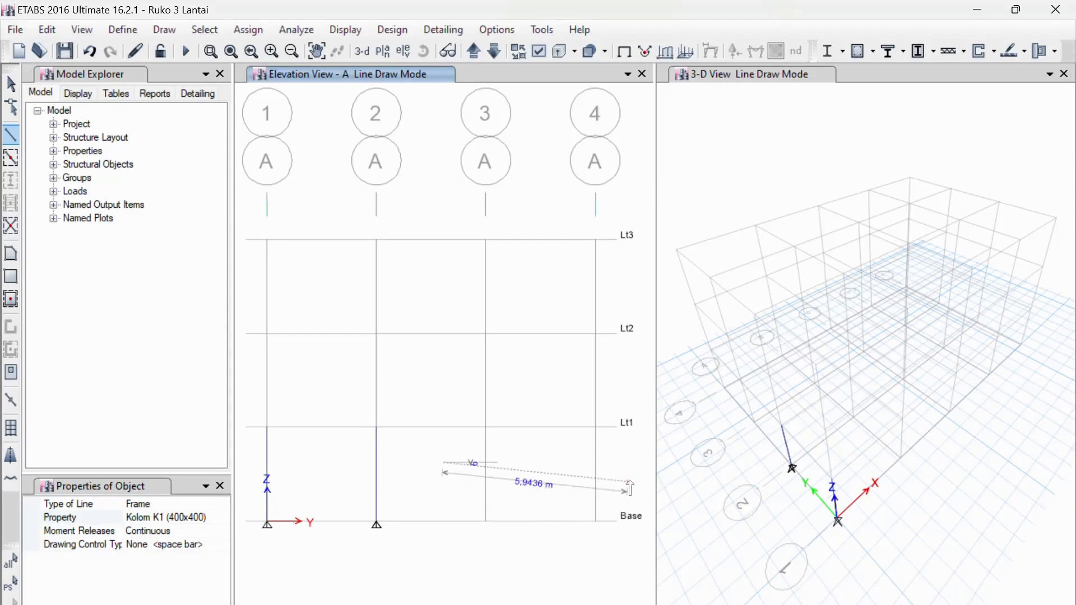
key("Escape")
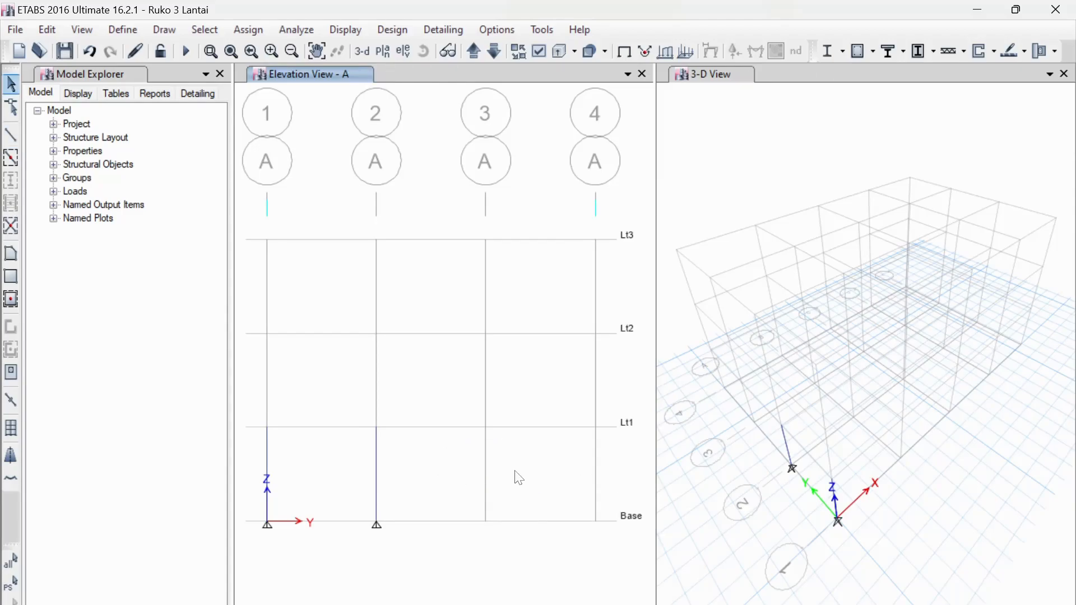
Draw the Kolom K1 columns from Base to Lt1 at grids 3 and 4 on elevation A.
left_click(11, 134)
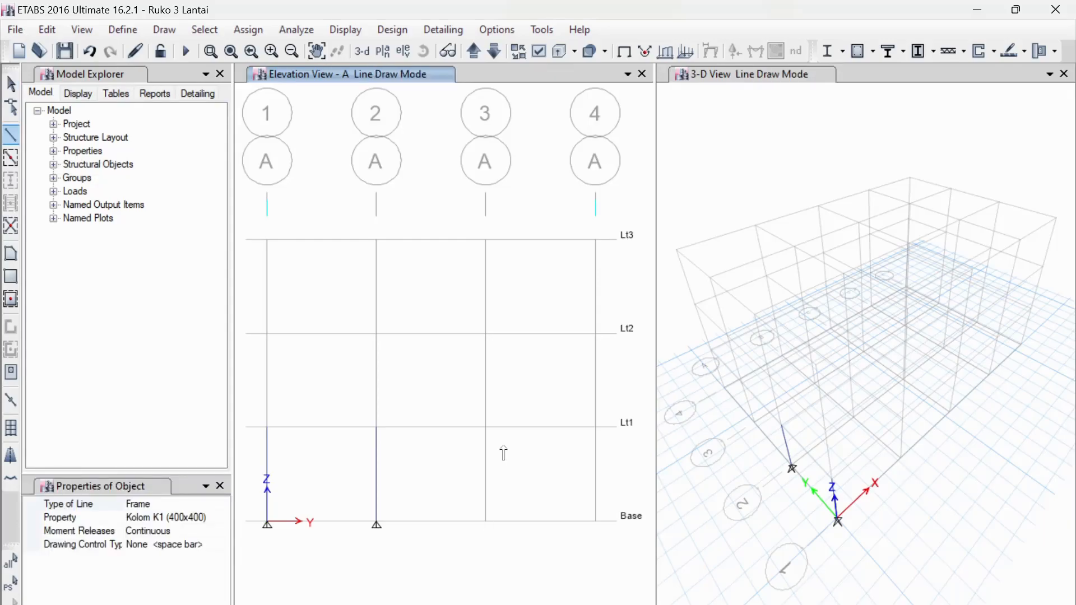
double_click(485, 427)
left_click(591, 522)
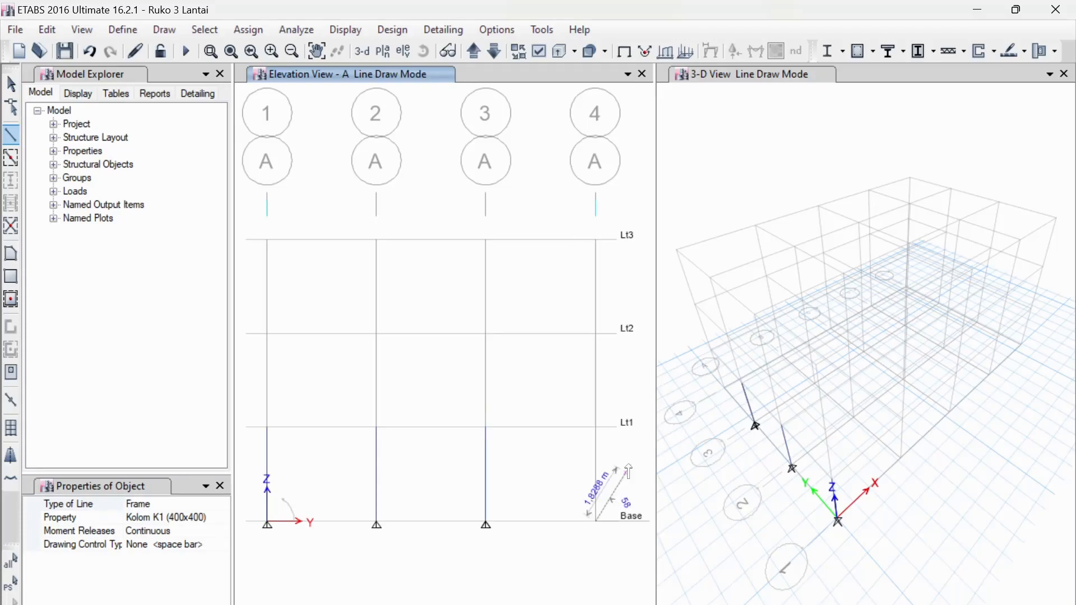
left_click(596, 428)
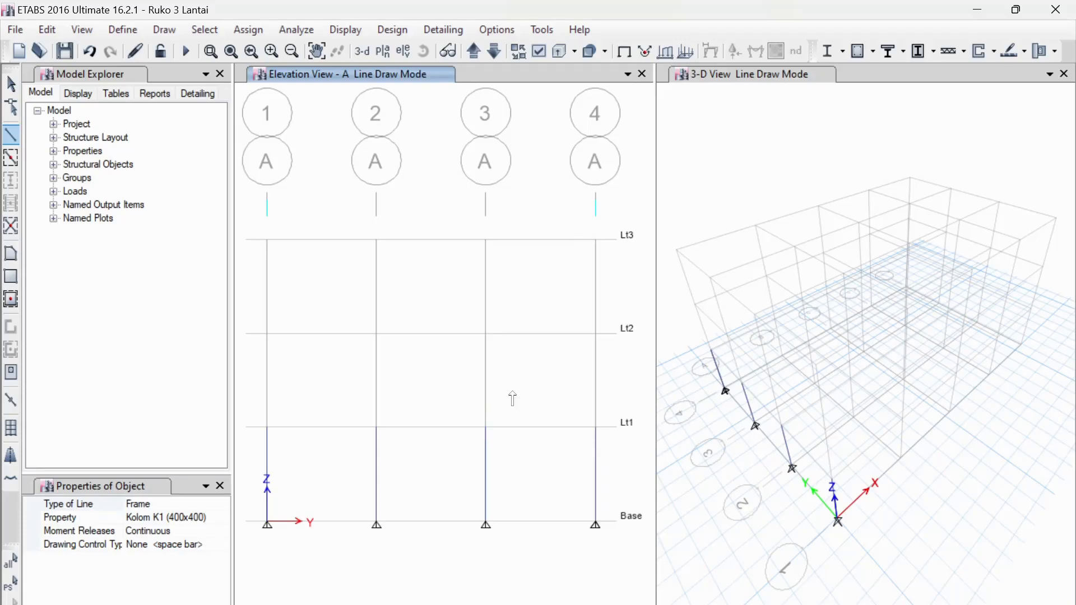
key("Escape")
Replicate the four ground-story columns of elevation A linearly with dx 4 m and number 4.
mouse_move(244, 413)
left_mouse_down()
mouse_move(476, 536)
mouse_move(622, 567)
left_mouse_up()
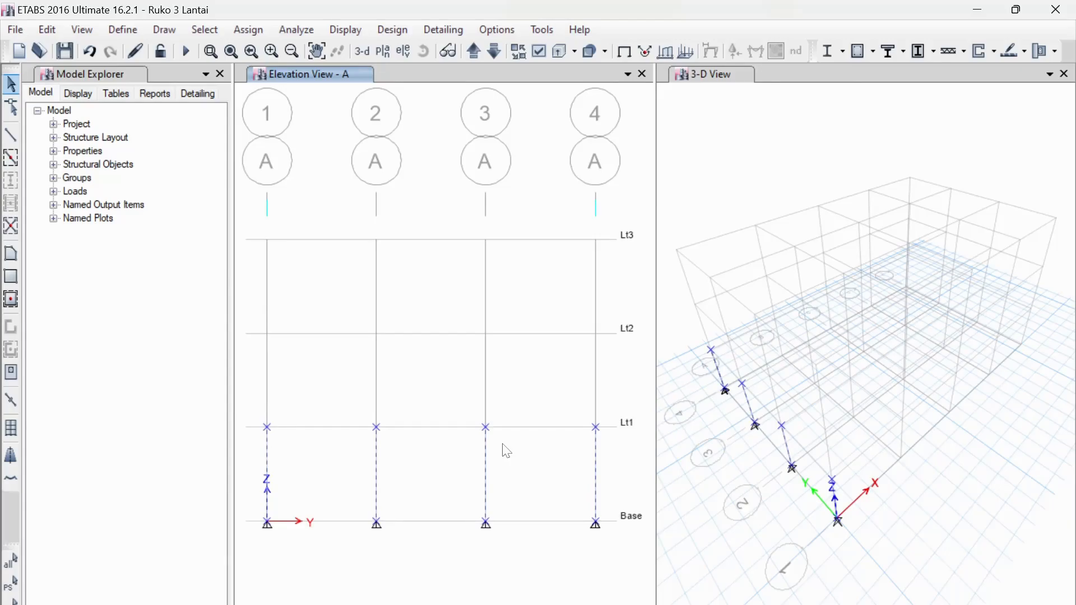
key("ctrl+r")
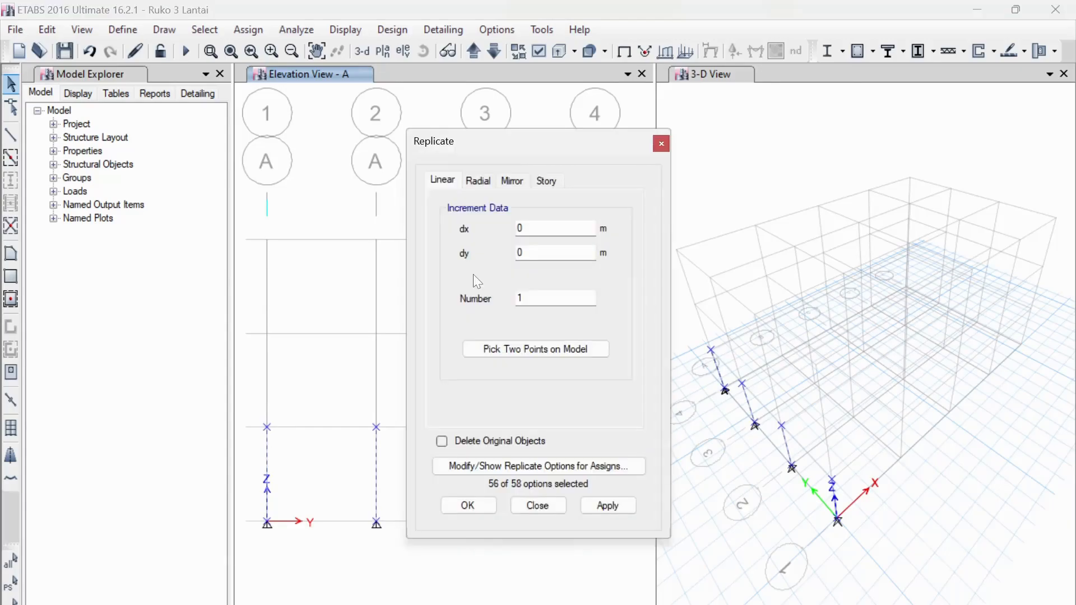
left_click_drag(539, 152, 596, 169)
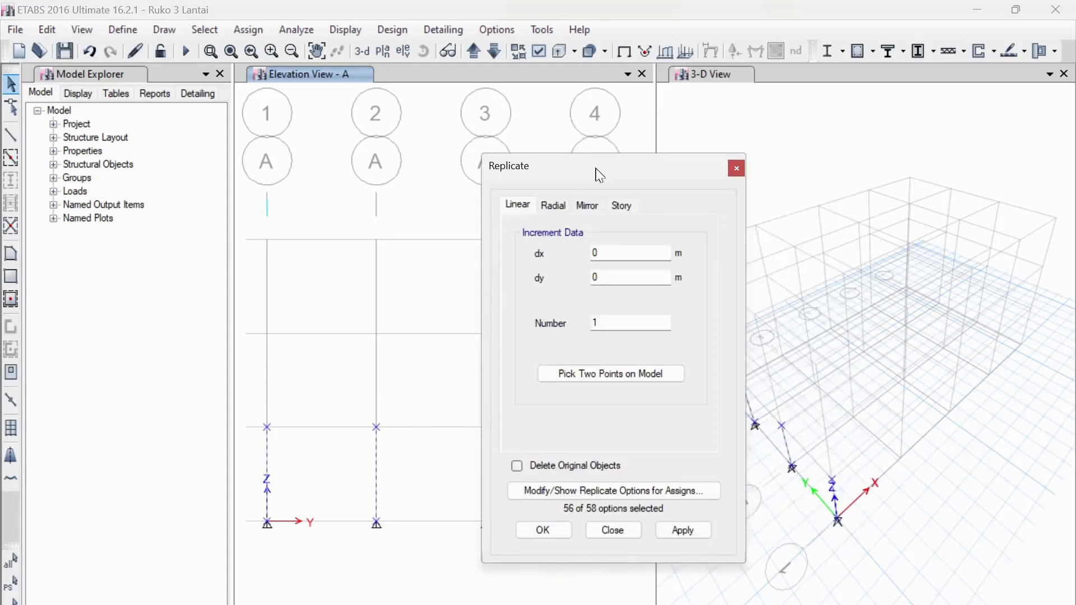
left_click_drag(596, 169, 470, 149)
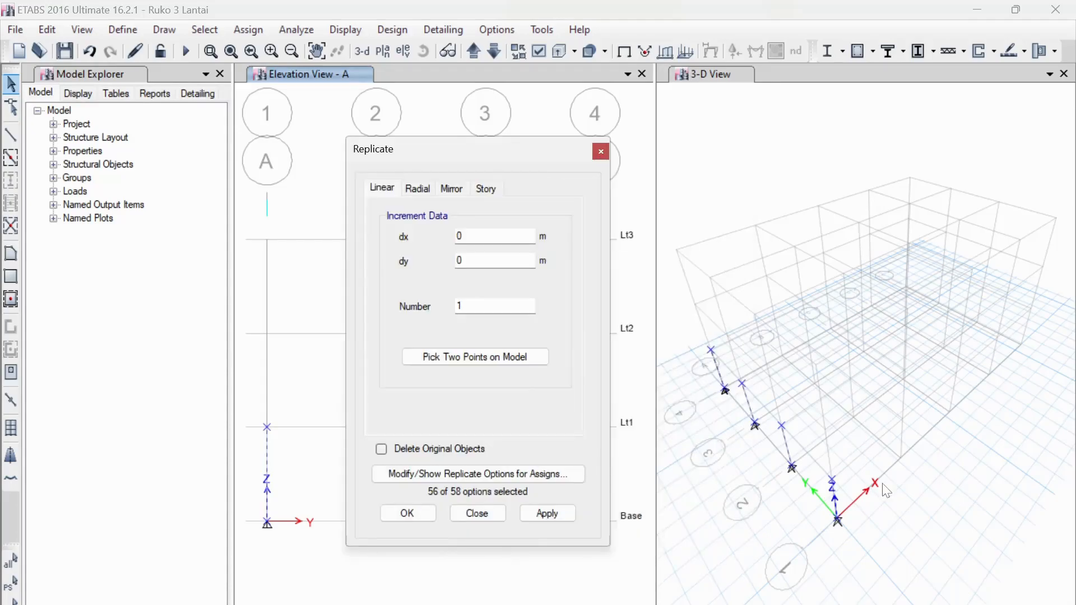
double_click(462, 236)
left_click_drag(460, 152, 513, 145)
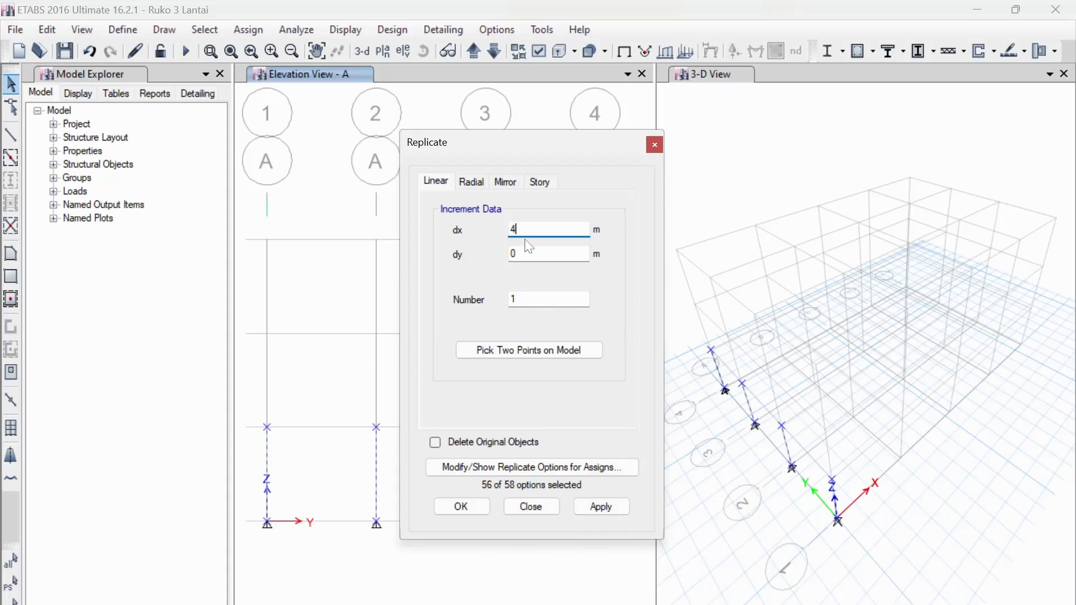
key("Tab")
key("Tab")
type("4")
left_click(466, 505)
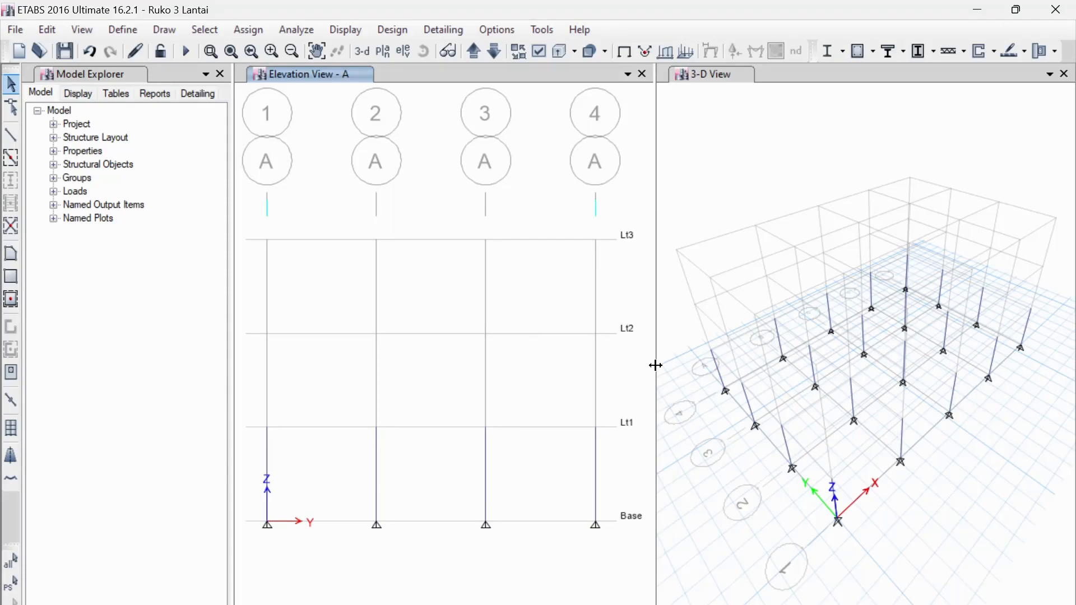
Assign fixed restraints, with all translations and rotations restrained, to all column joints in the Base plan view.
left_click(384, 51)
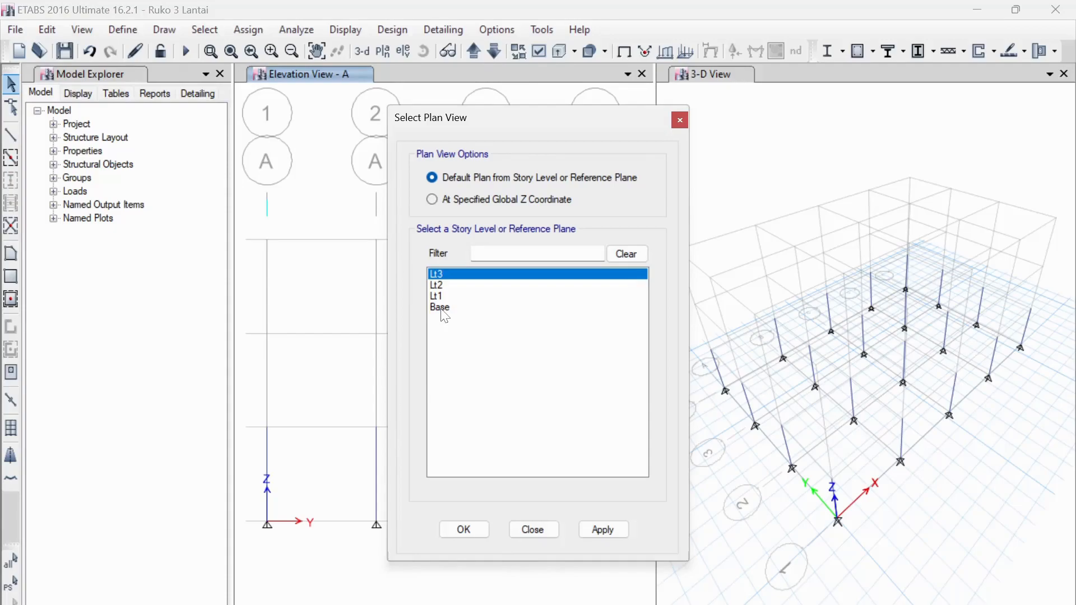
double_click(441, 309)
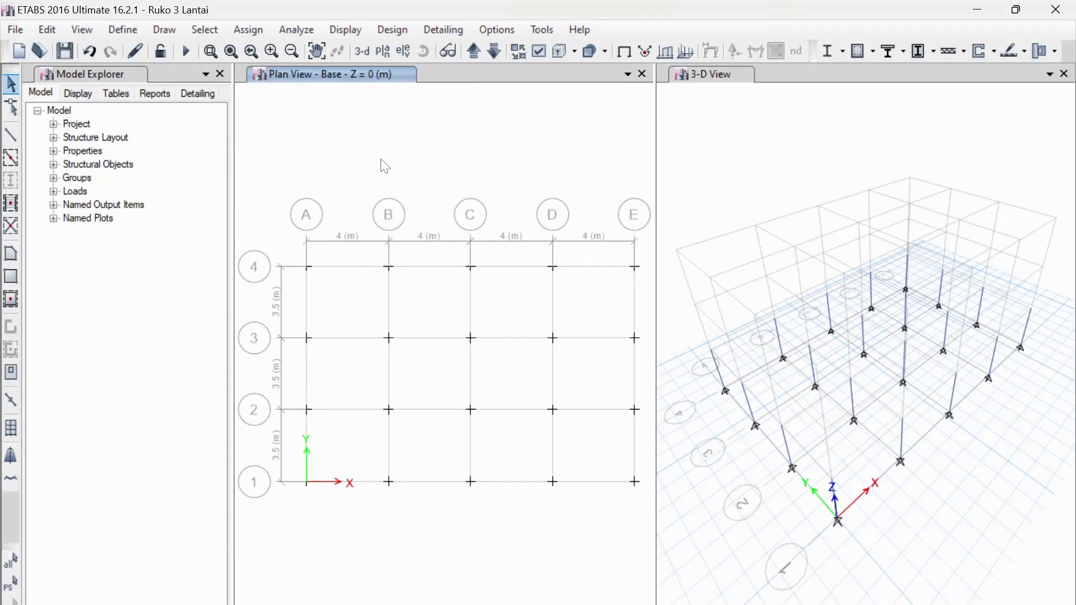
left_click_drag(267, 229, 560, 407)
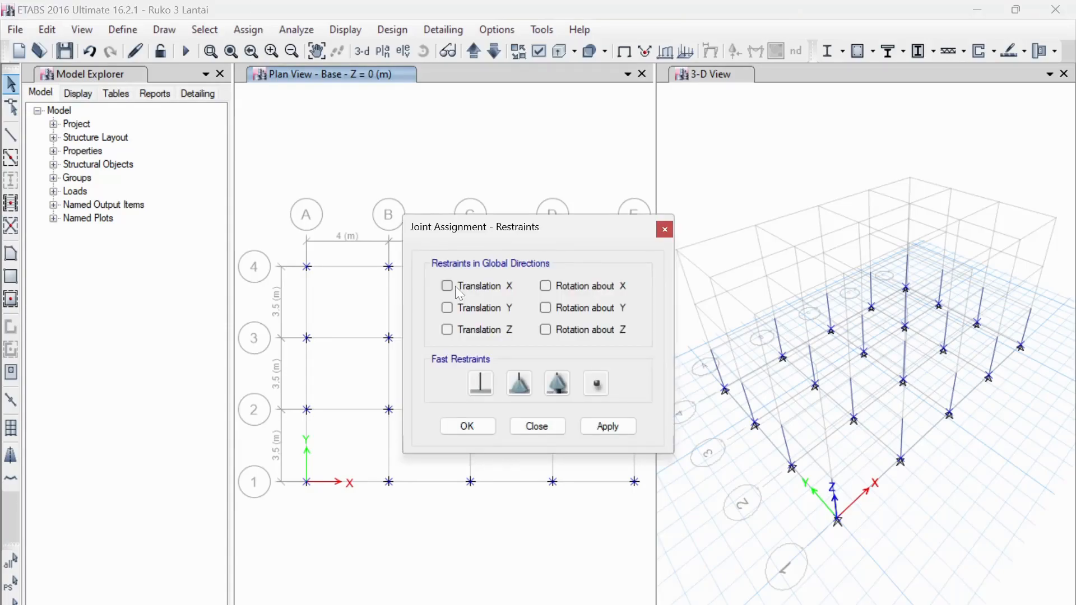
left_click(481, 383)
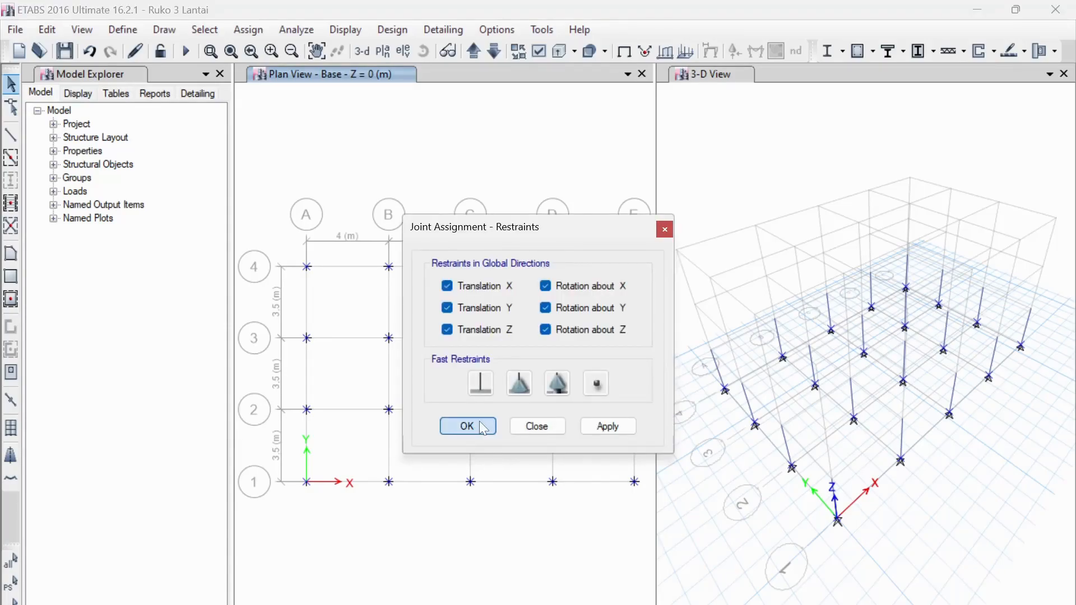
left_click(468, 426)
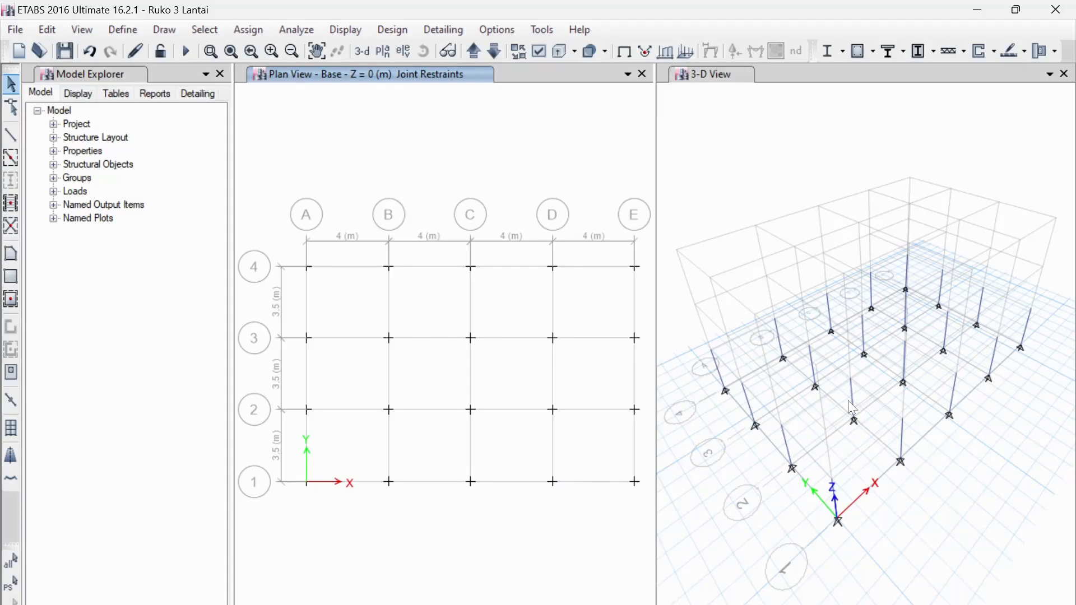
Draw B35 (300x500) beams along grid lines 1 to 4 between grids A and E on the Lt1 plan.
left_click(798, 222)
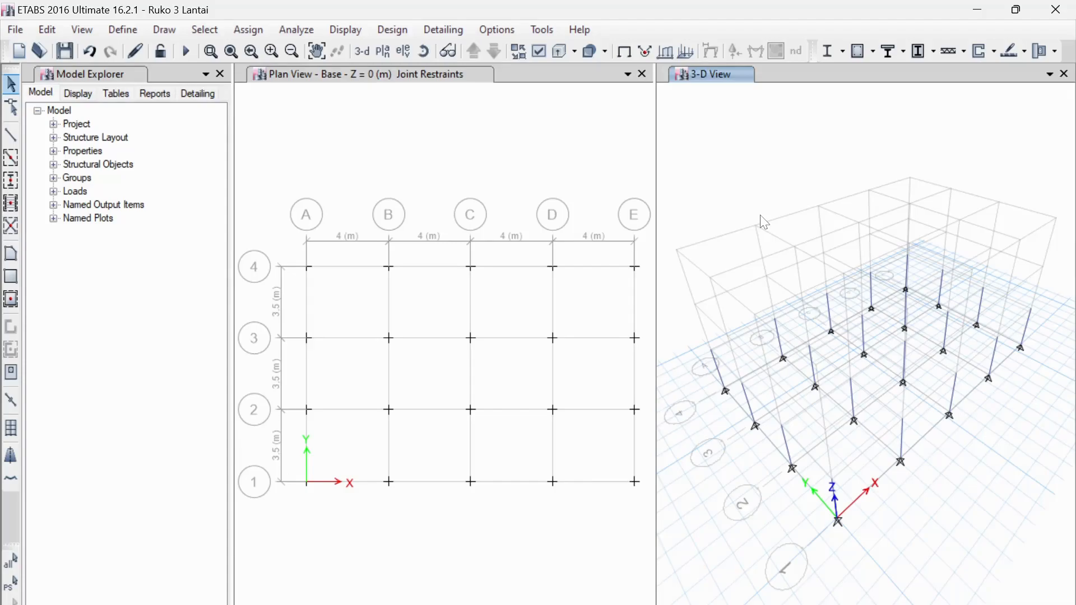
left_click_drag(763, 222, 843, 558)
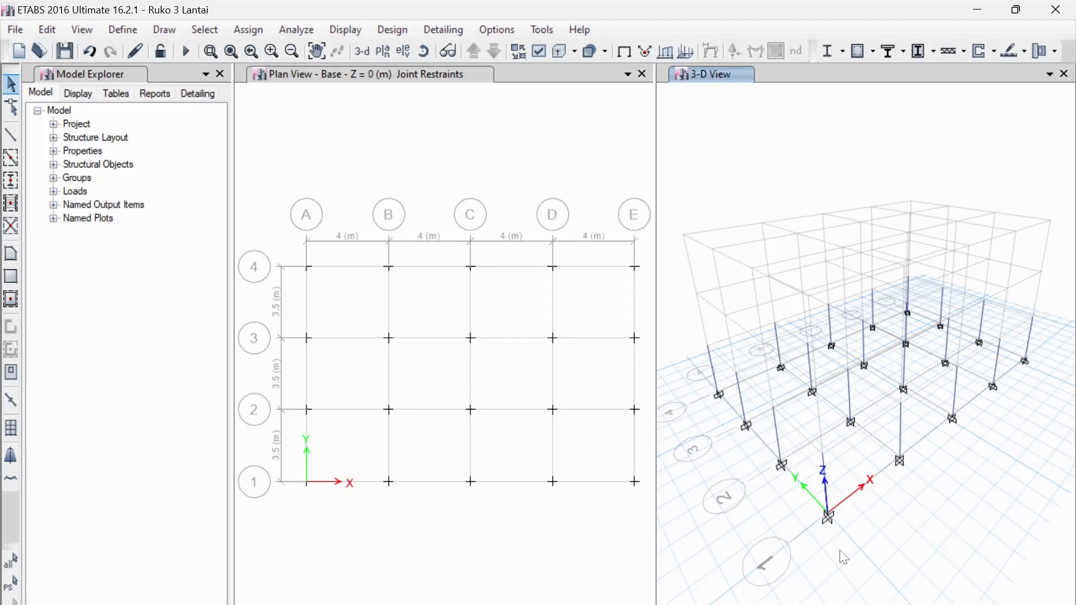
left_click(449, 124)
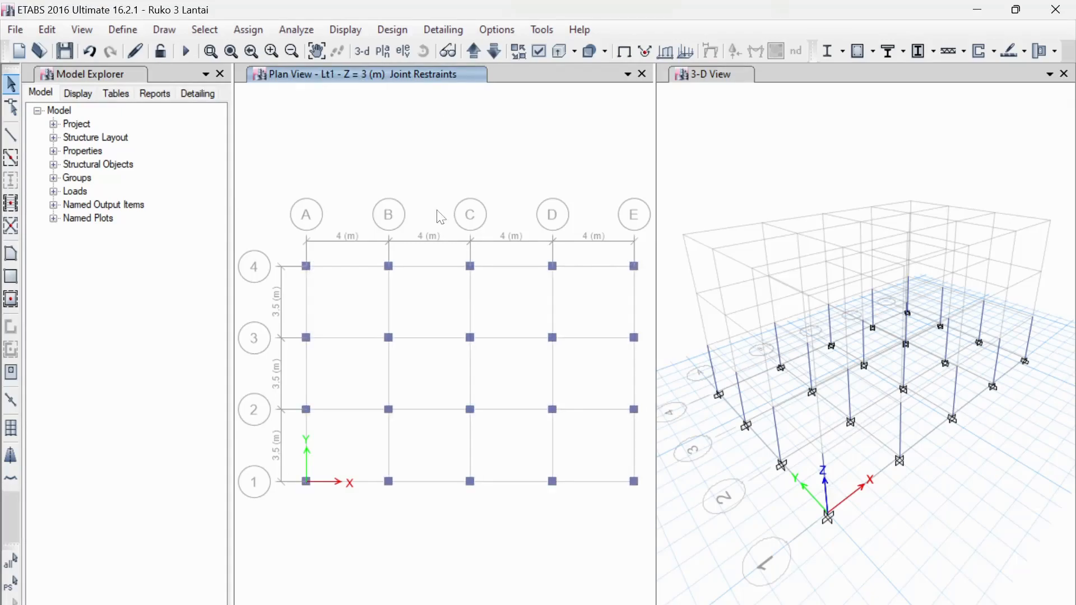
left_click(11, 156)
left_click(223, 518)
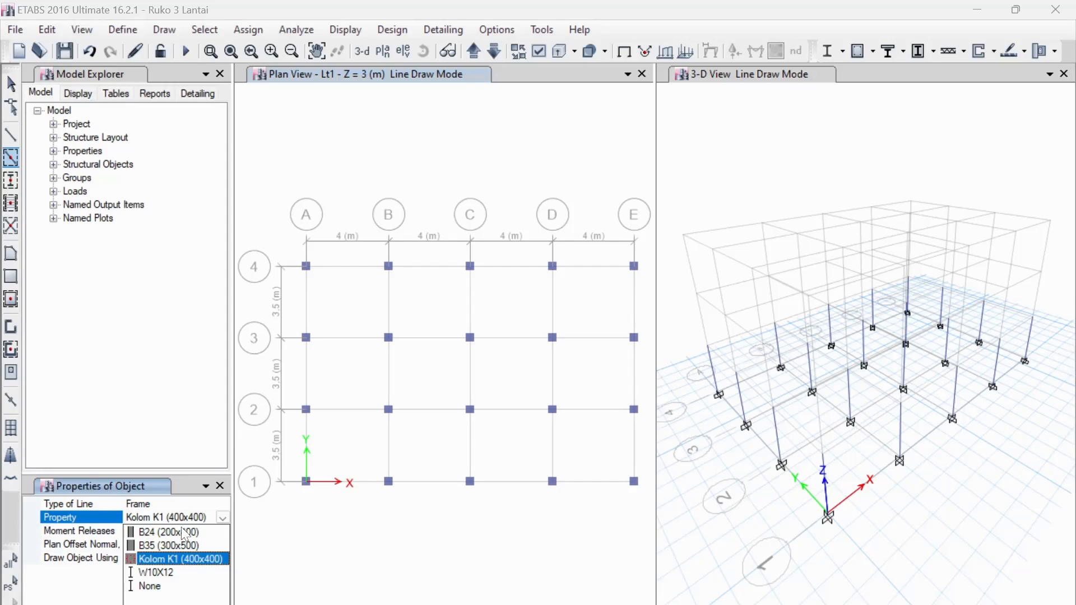
left_click(168, 545)
left_click(347, 267)
left_click(443, 270)
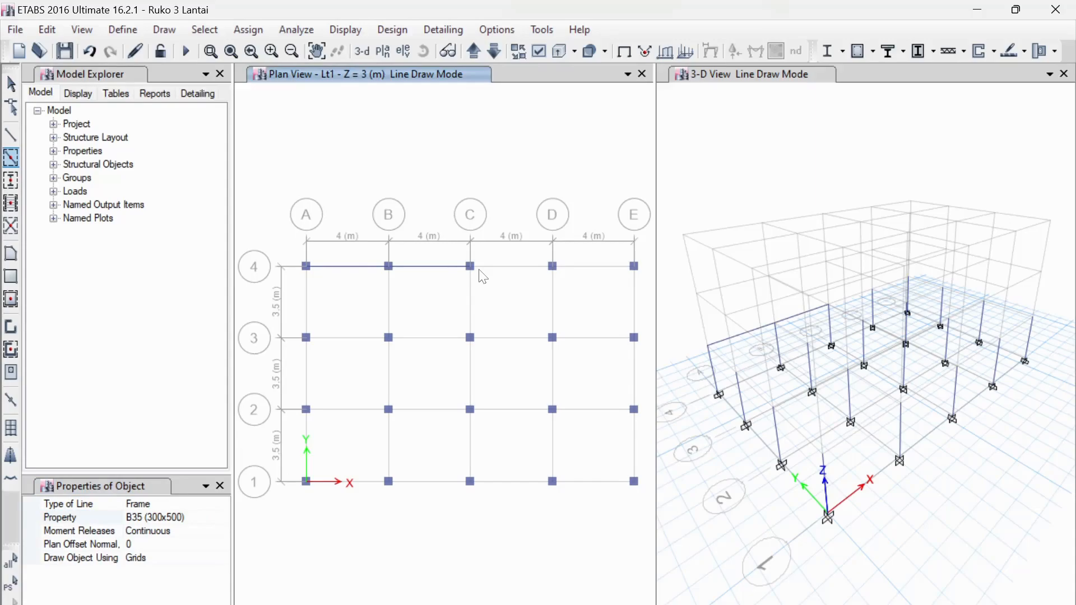
left_click(521, 273)
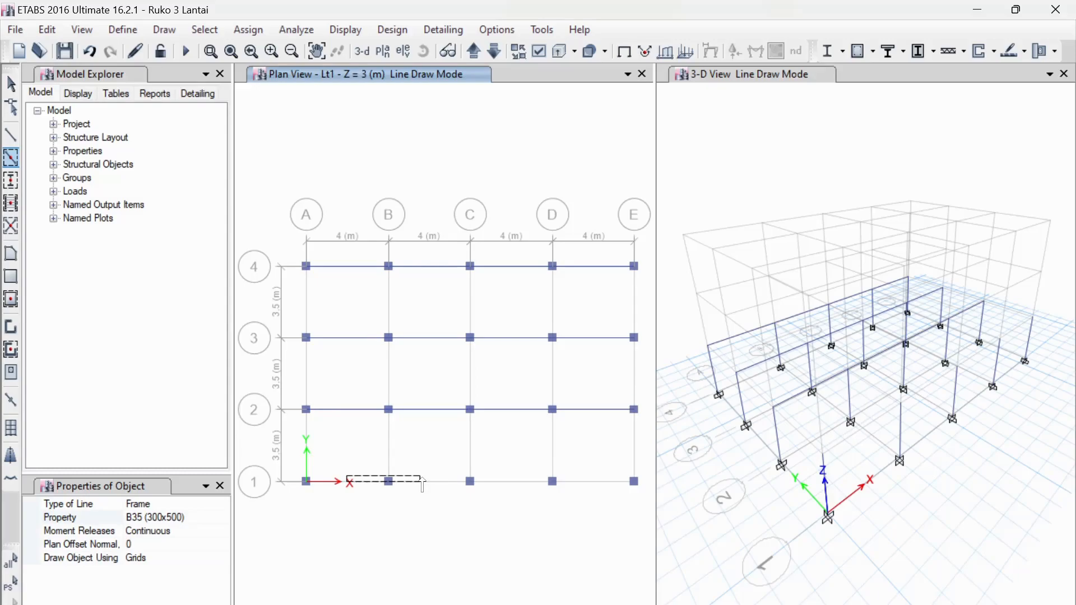
left_click_drag(422, 479, 423, 484)
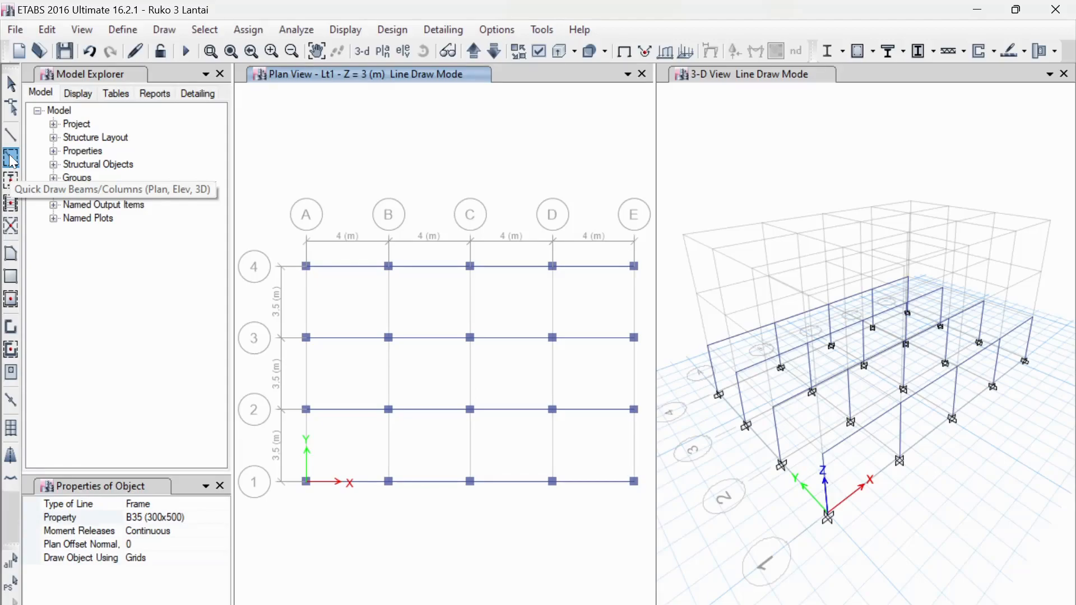
Draw the B35 beams in the Y direction along grid lines A to E on the Lt1 plan.
left_click(11, 159)
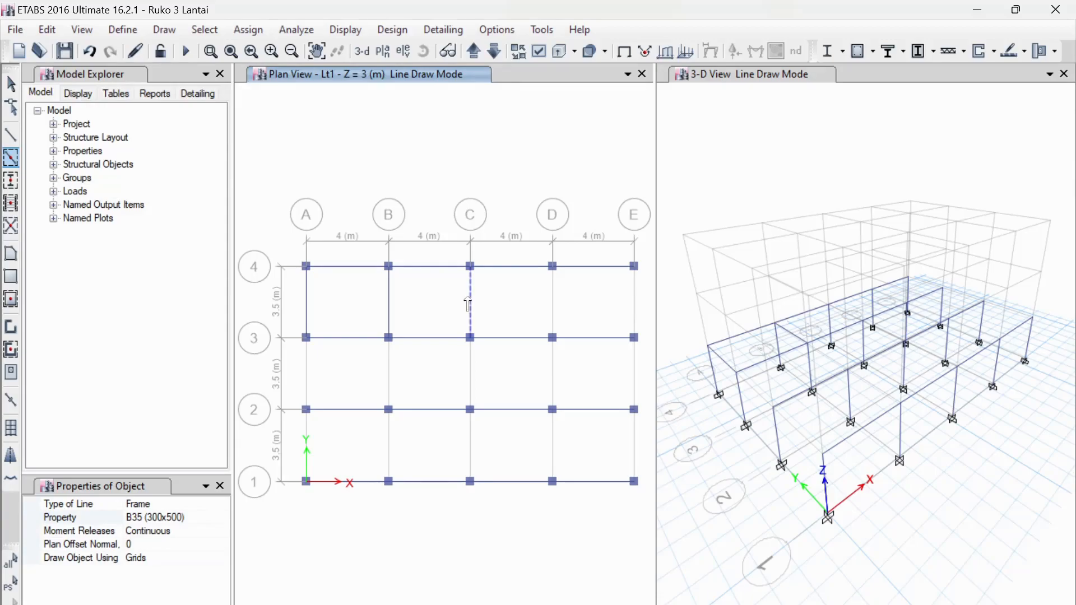
left_click(553, 302)
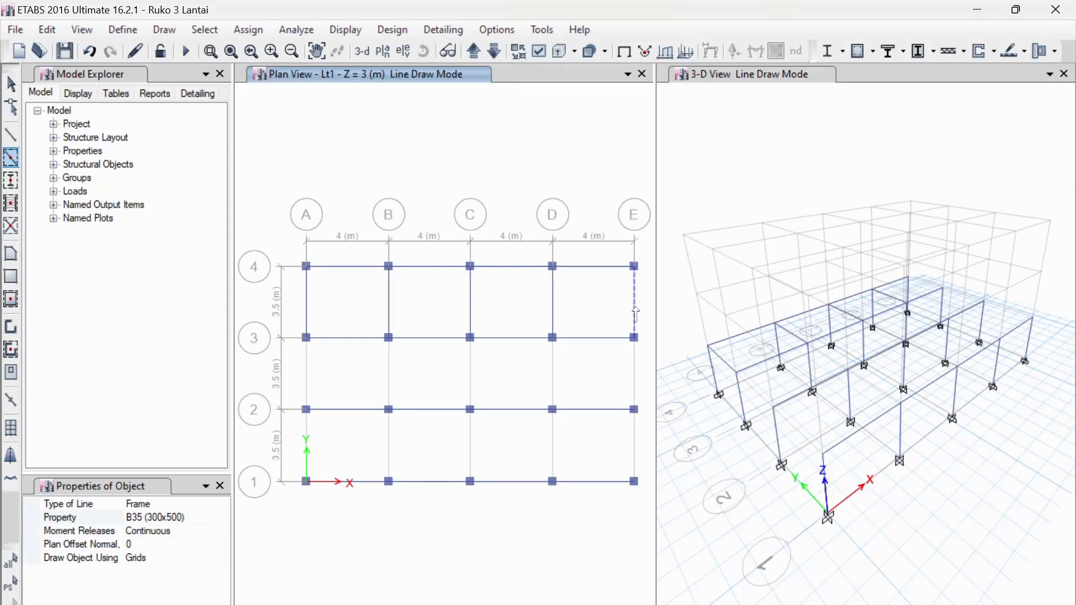
left_click(635, 314)
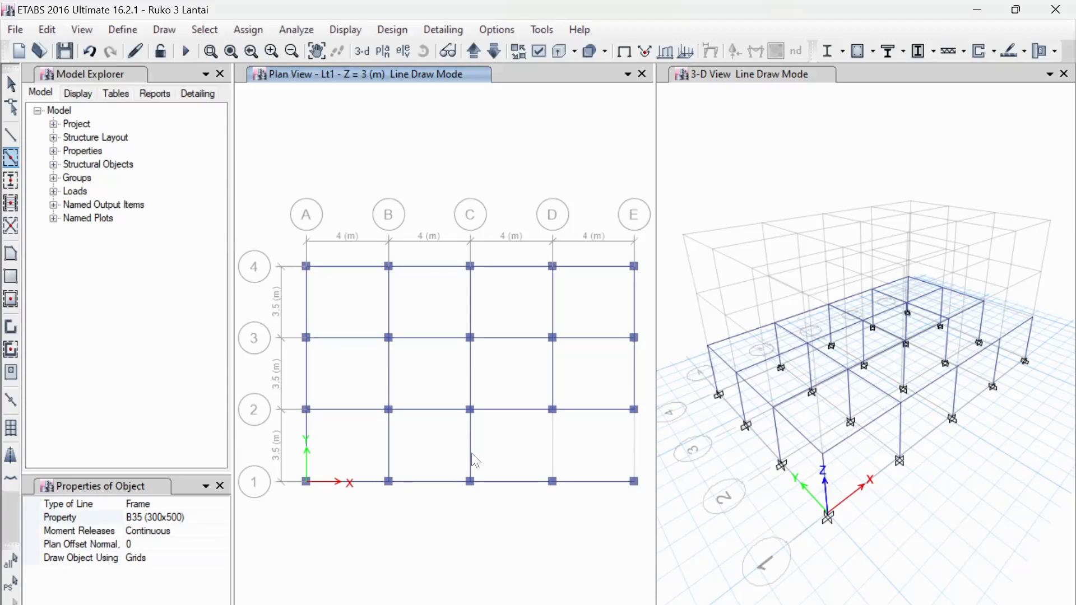
key("Escape")
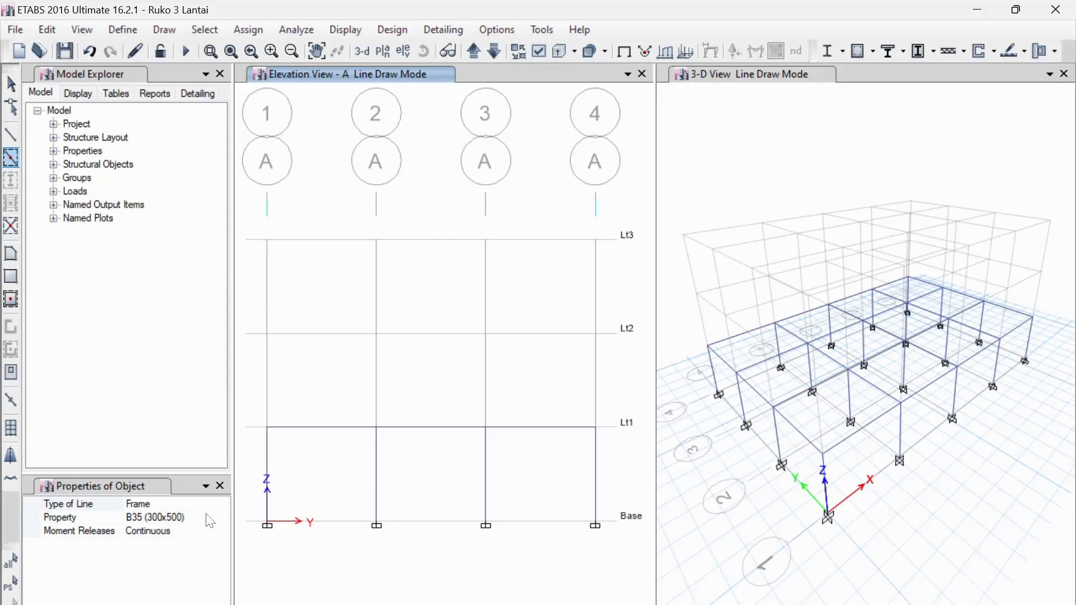
Draw Kolom K1 (400x400) columns from Lt1 to Lt2 at grids 1 to 4 on elevation A.
left_click(206, 516)
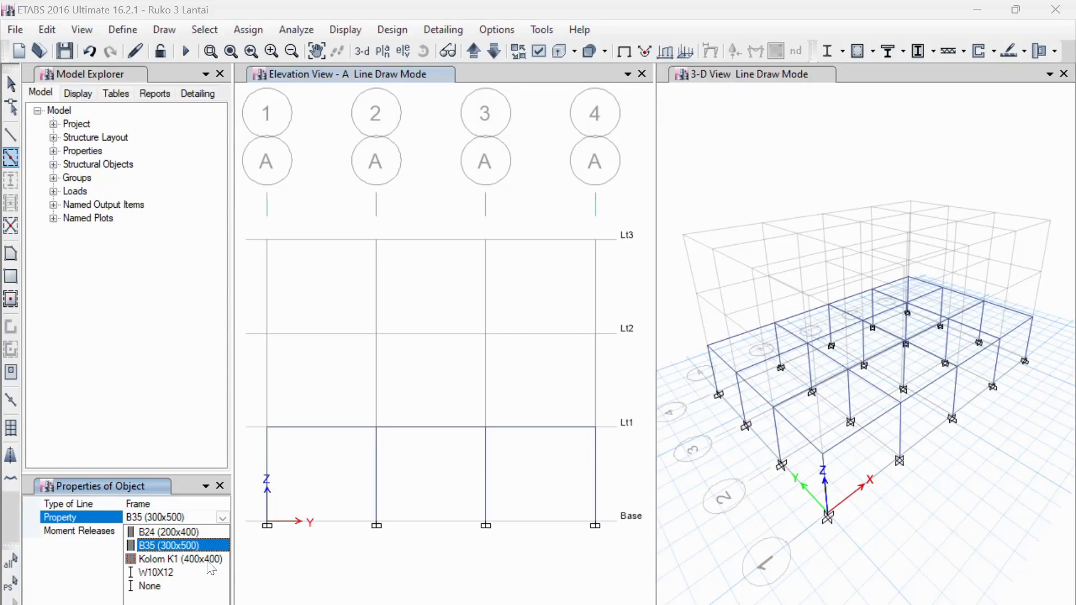
left_click(210, 559)
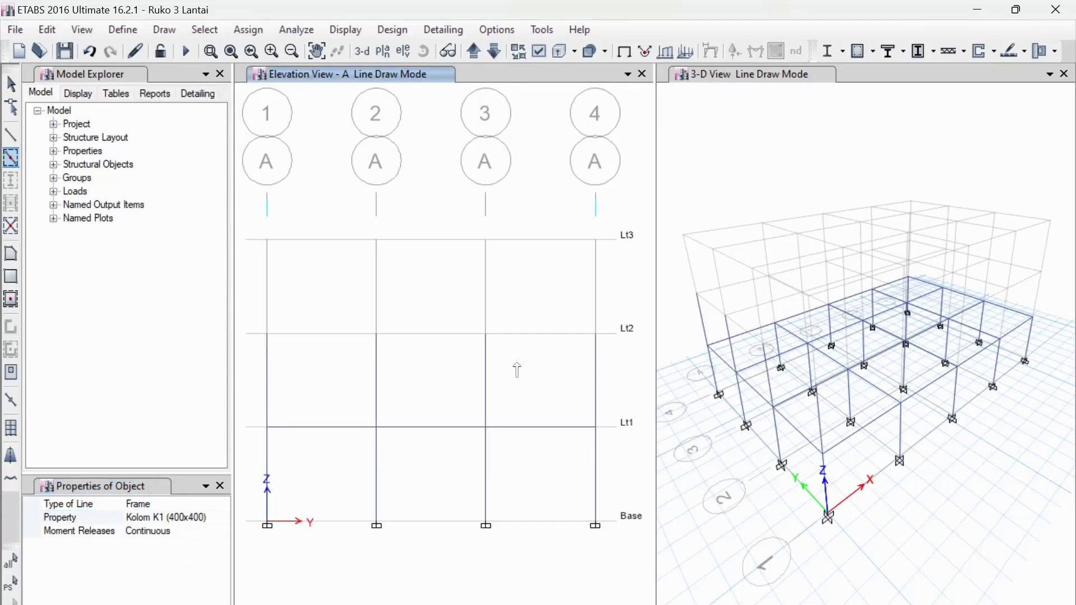
key("Escape")
Replicate the Lt1-to-Lt2 columns of elevation A along X to grids B to E, with dx 4 m and 4 copies.
left_click_drag(629, 402, 276, 396)
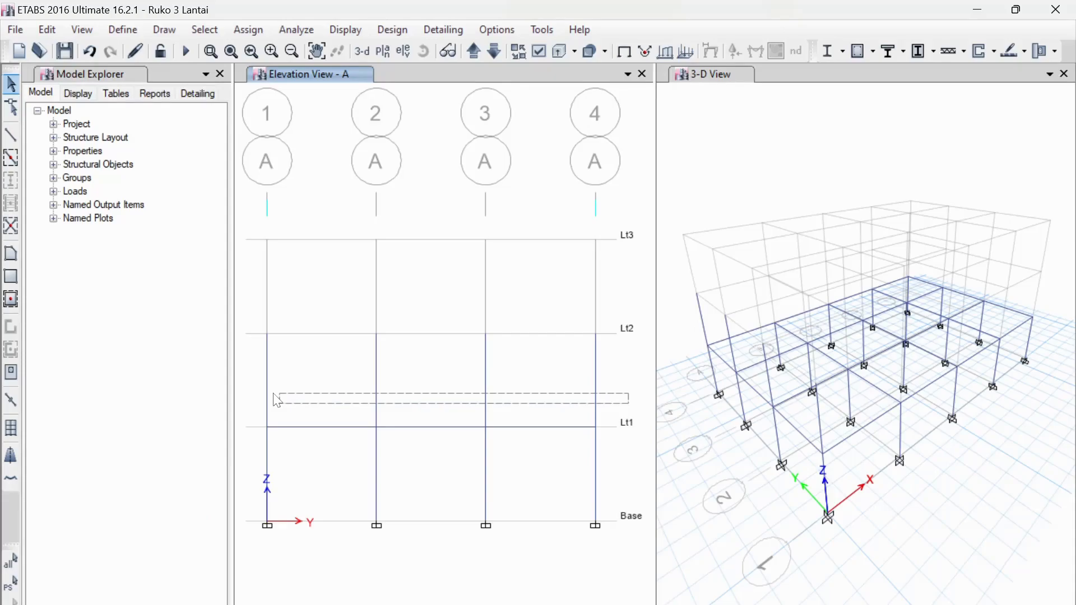
left_click_drag(276, 400, 276, 401)
left_click(56, 29)
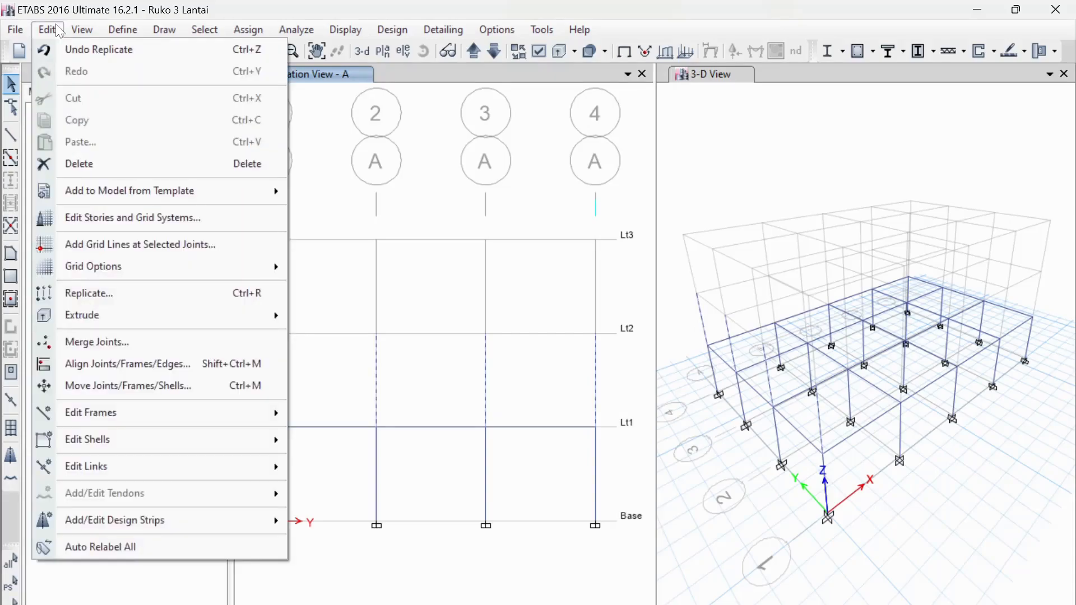
left_click(88, 293)
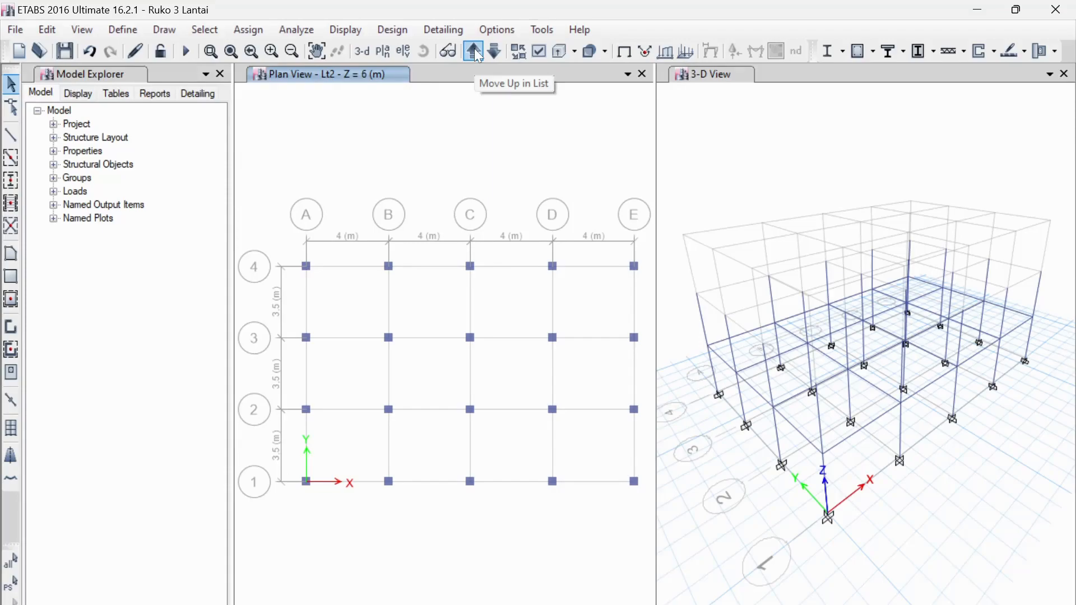
Draw B35 (300x500) beams along grid line 4 between grids A and E on the Lt2 plan.
left_click(11, 157)
left_click(223, 517)
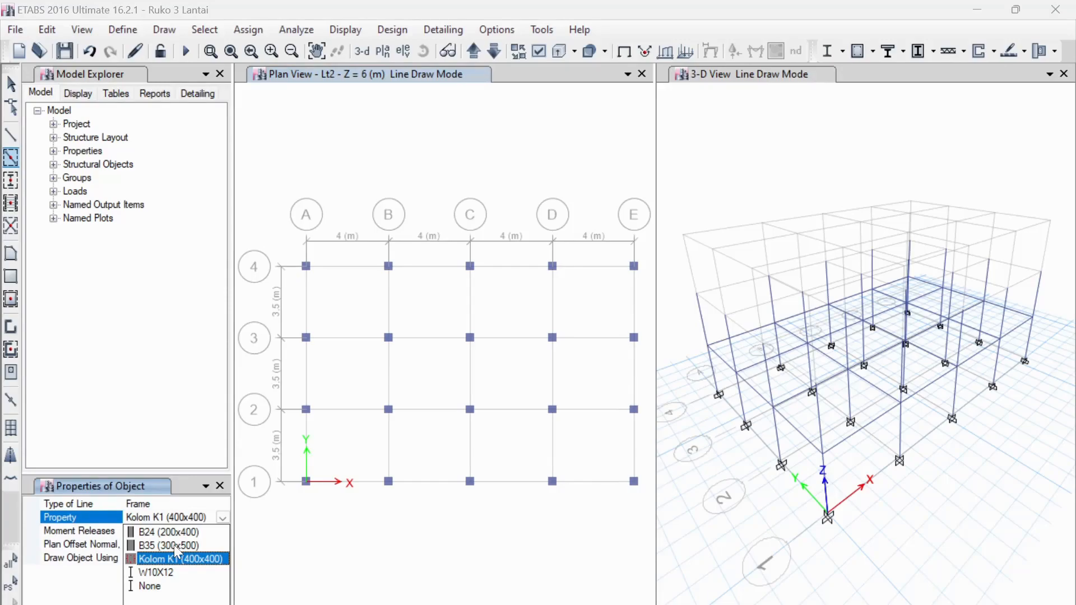
left_click(168, 546)
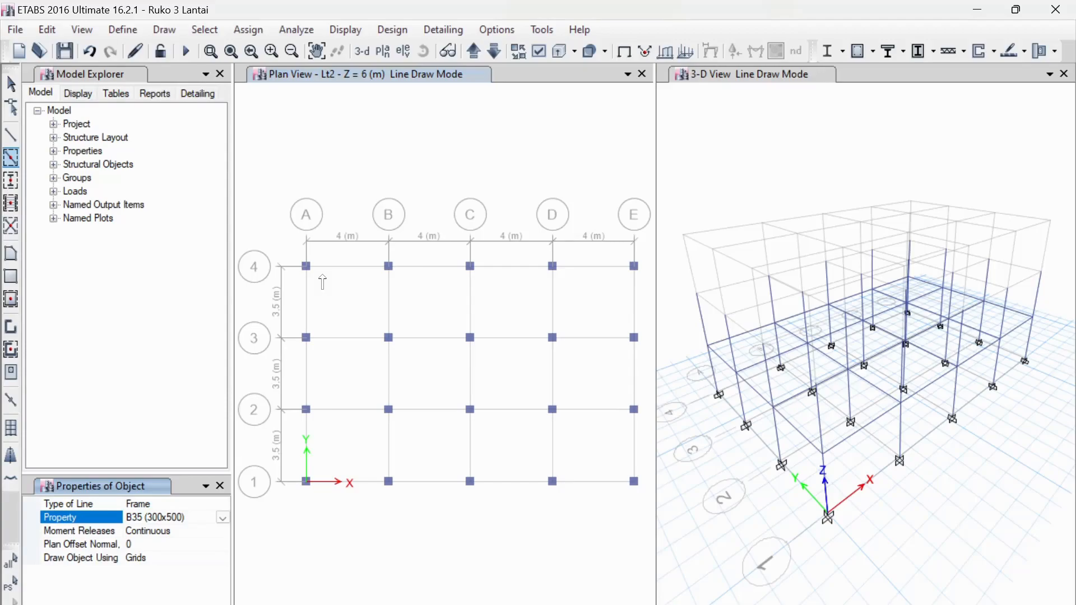
left_click(343, 269)
key("Escape")
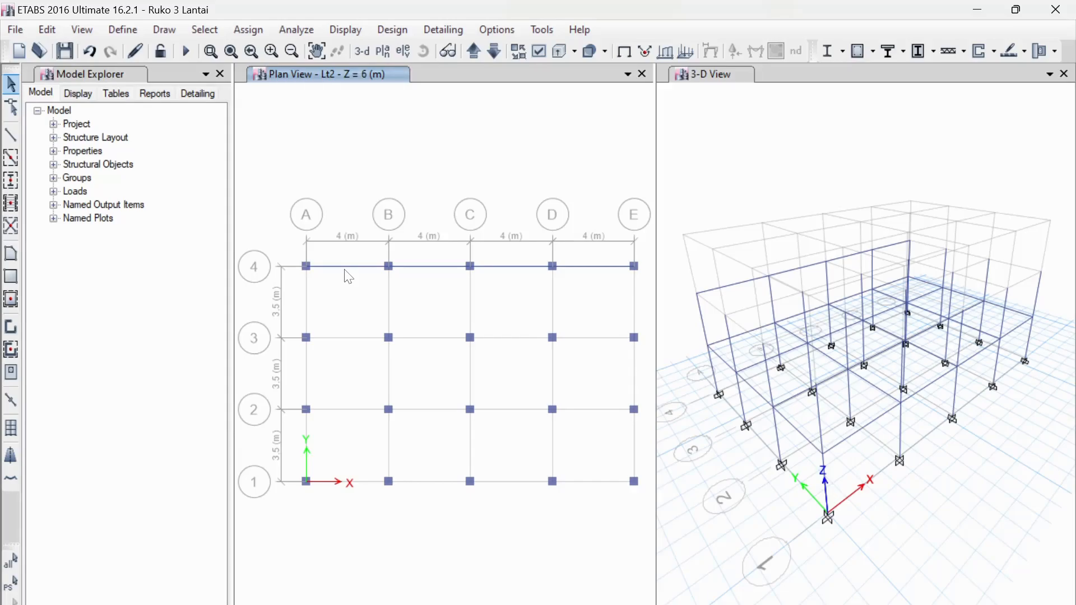
Replicate the grid line 4 beams to grid lines 3, 2 and 1 on the Lt2 plan, with dx 0 and 3.5 m spacing in Y.
left_click(348, 273)
left_click(47, 29)
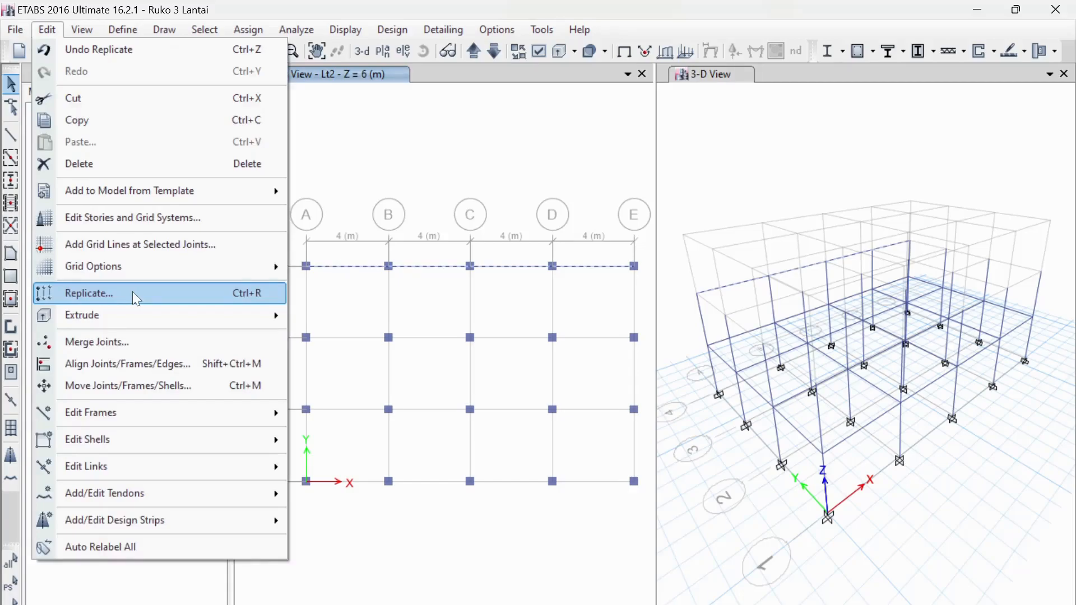
left_click(133, 292)
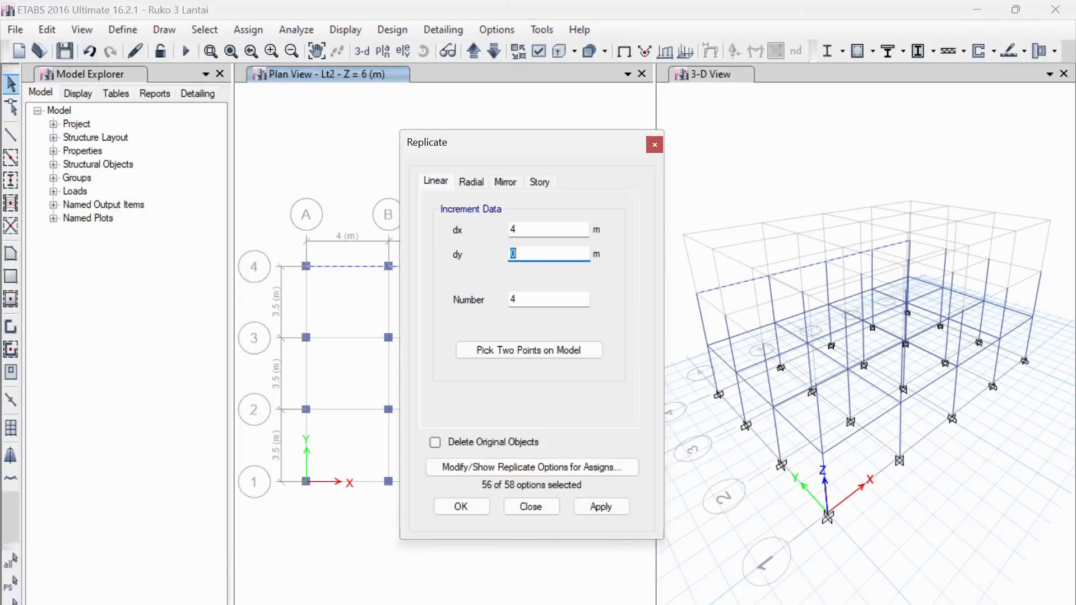
type("3.5")
key("shift+Tab")
type("0")
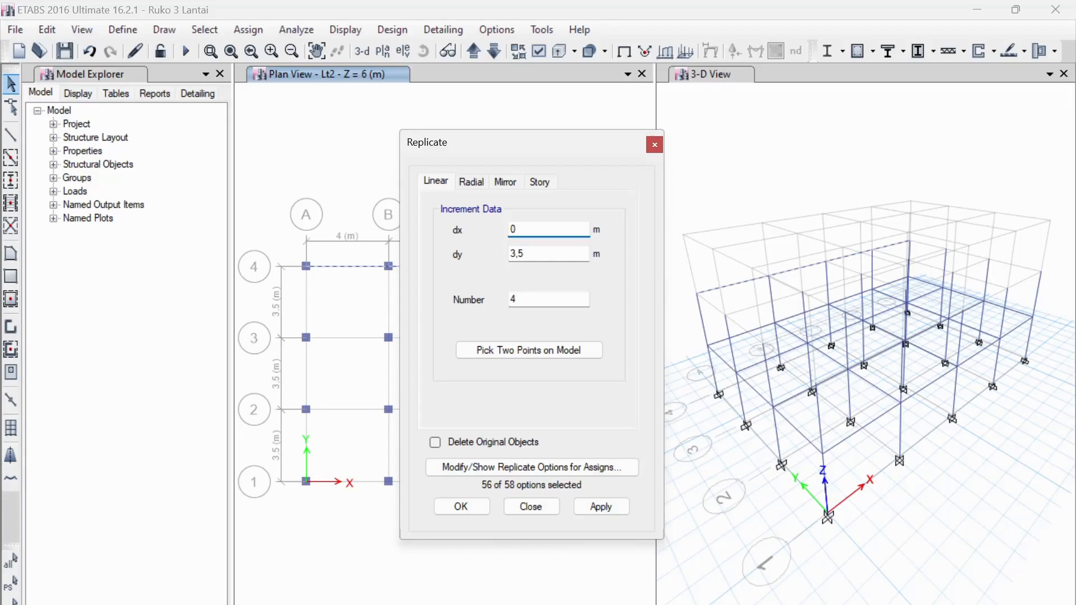
Draw the B35 (300x500) beams along grid line A on the Lt2 plan and replicate them to grid lines B to E.
left_click(13, 165)
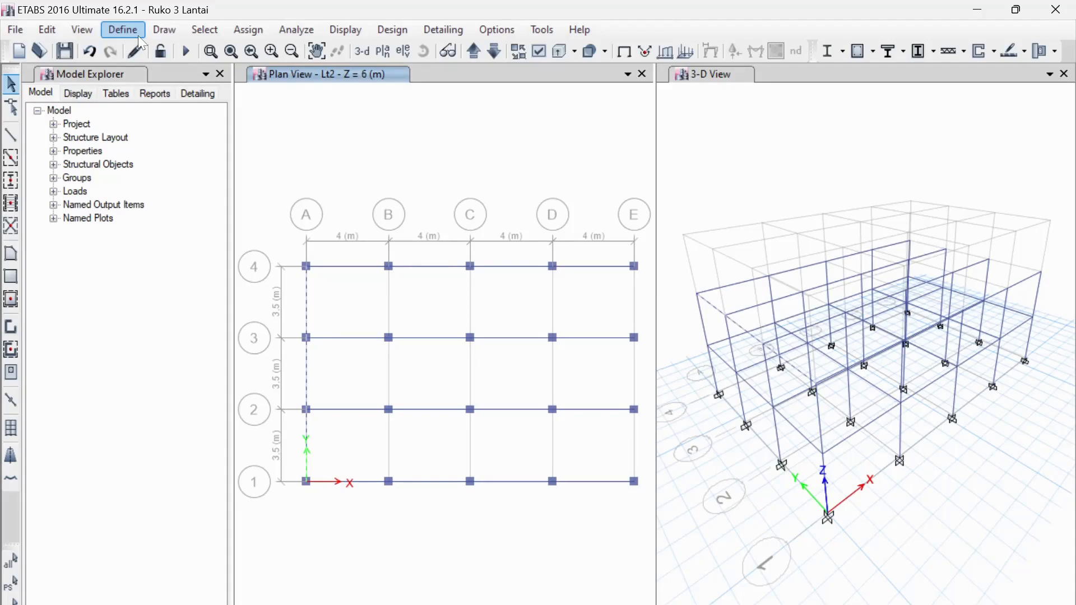
key("ctrl+r")
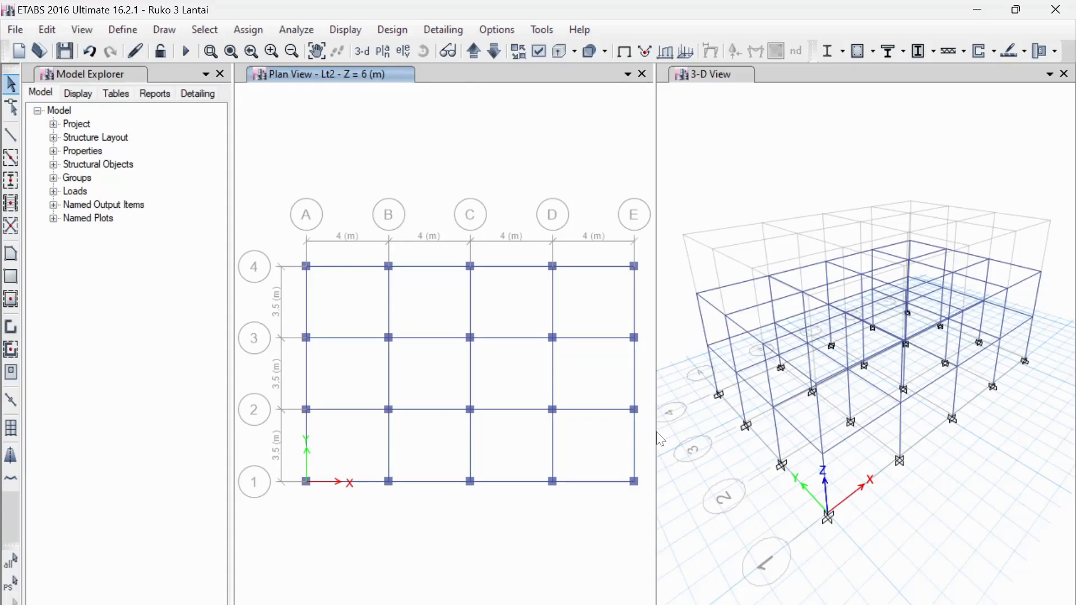
Draw Kolom K1 (400x400) columns from Lt2 to Lt3 at grids 1 to 4 on elevation A.
left_click(11, 157)
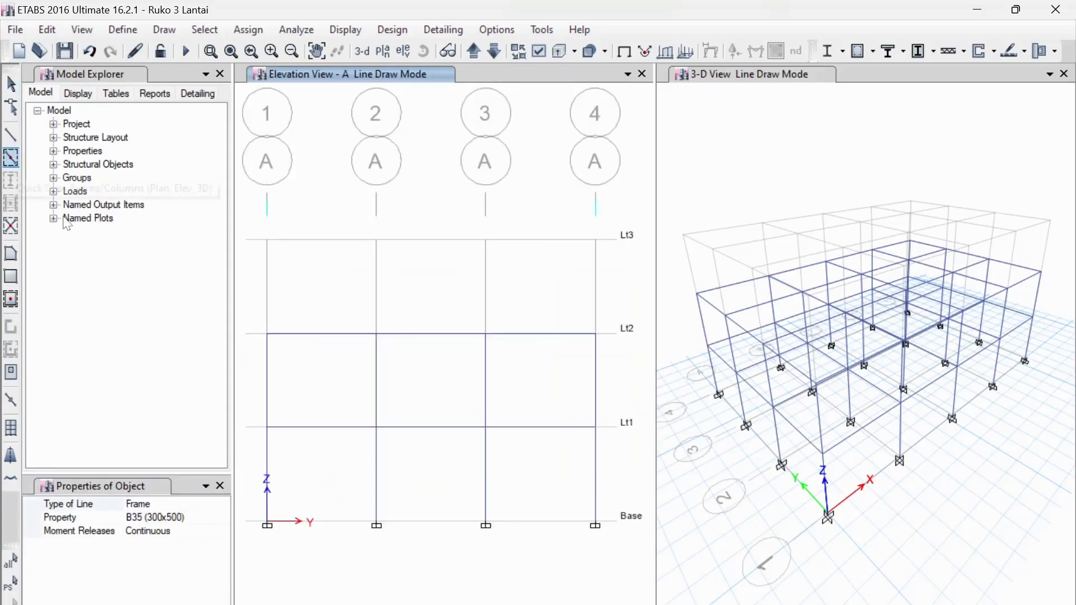
left_click(168, 517)
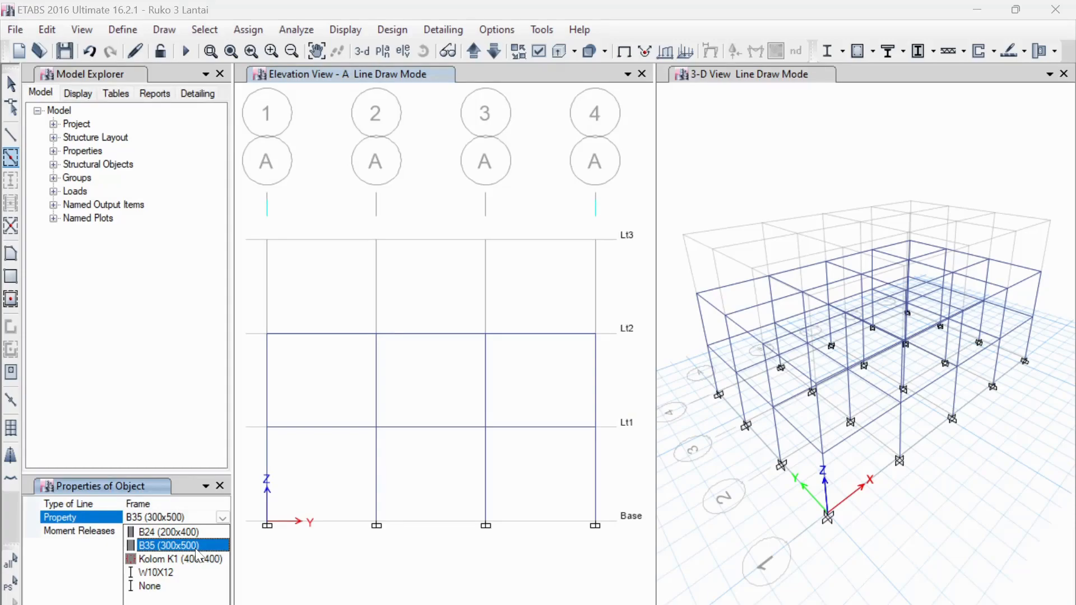
left_click(198, 558)
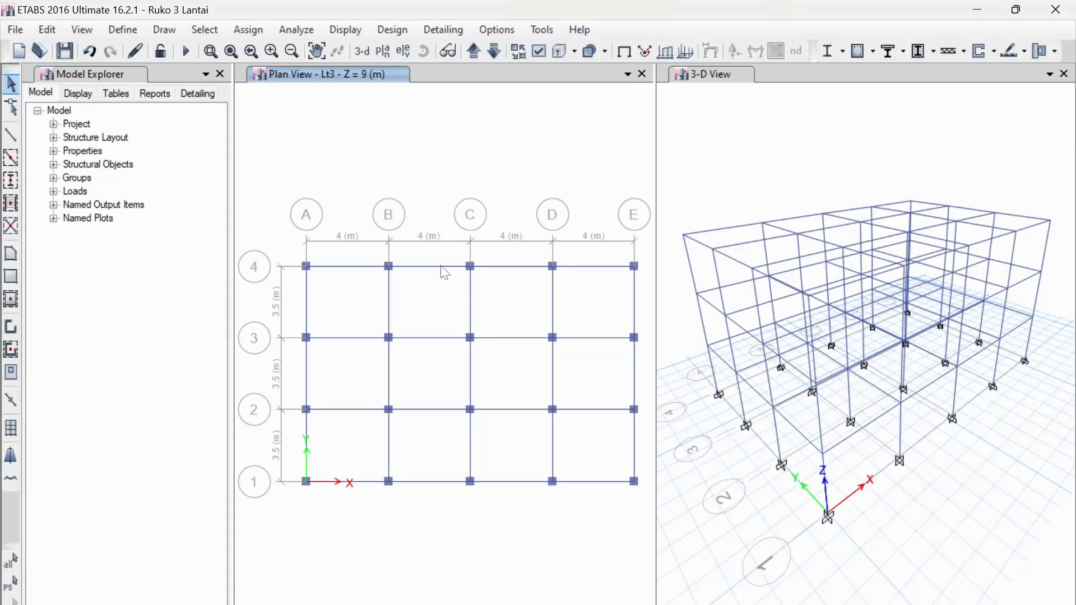
Reset the 3D view of the model to its default orientation.
left_click(707, 146)
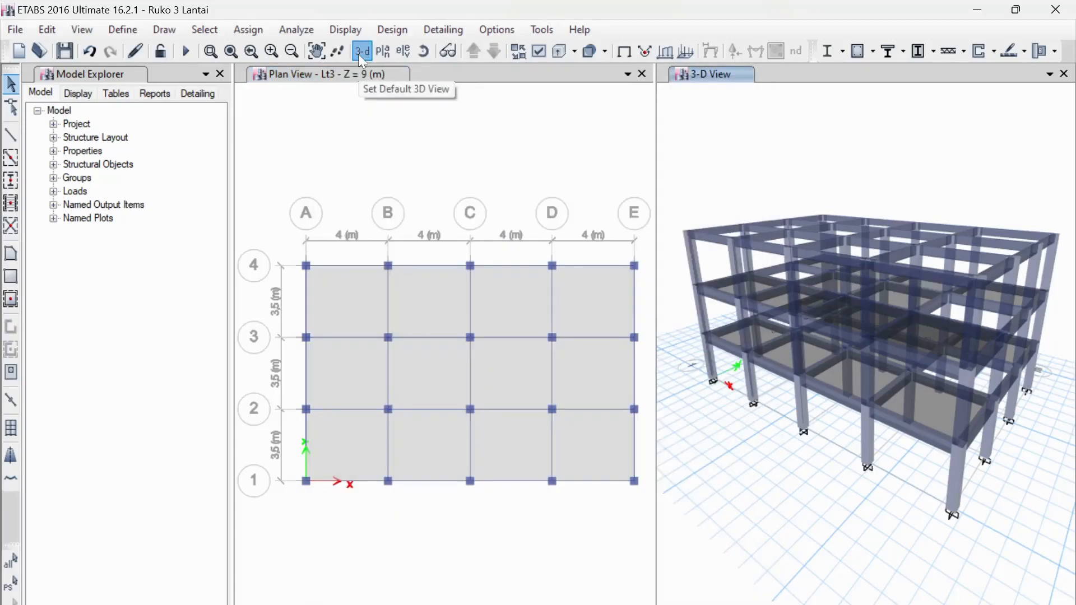
left_click(360, 54)
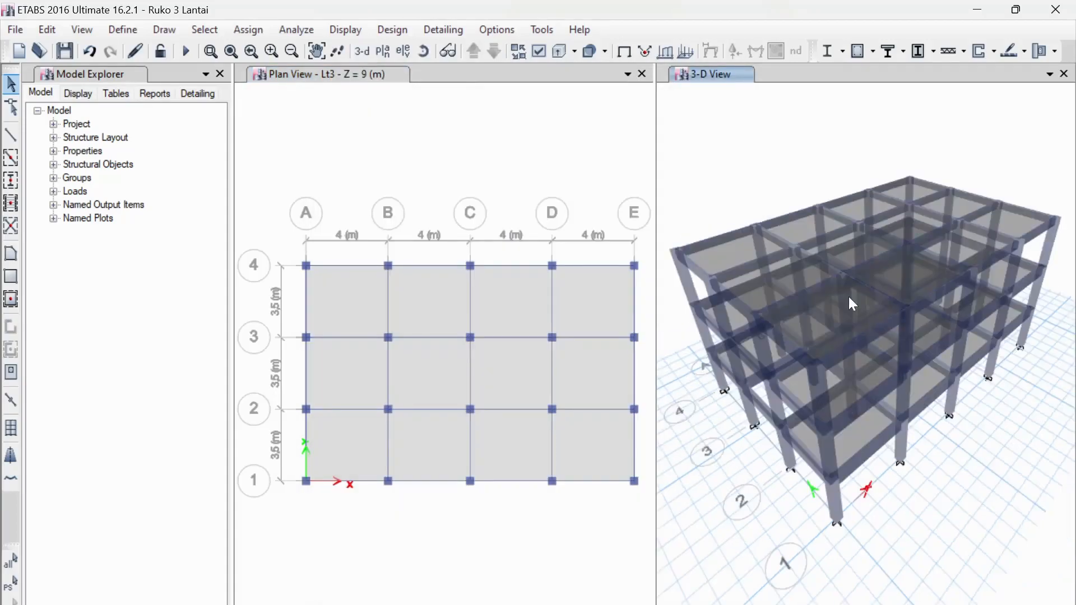